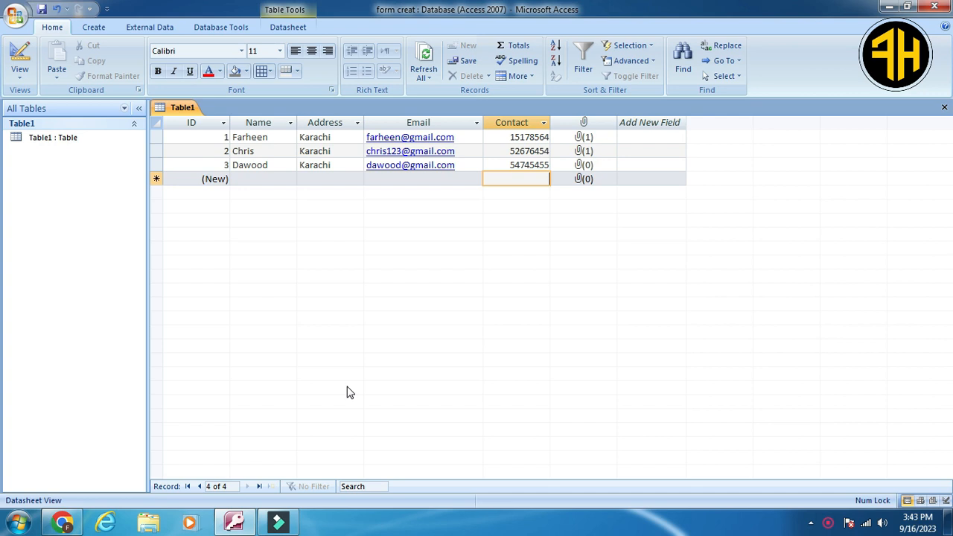
Create a blank form and switch it to Design View.
click(90, 28)
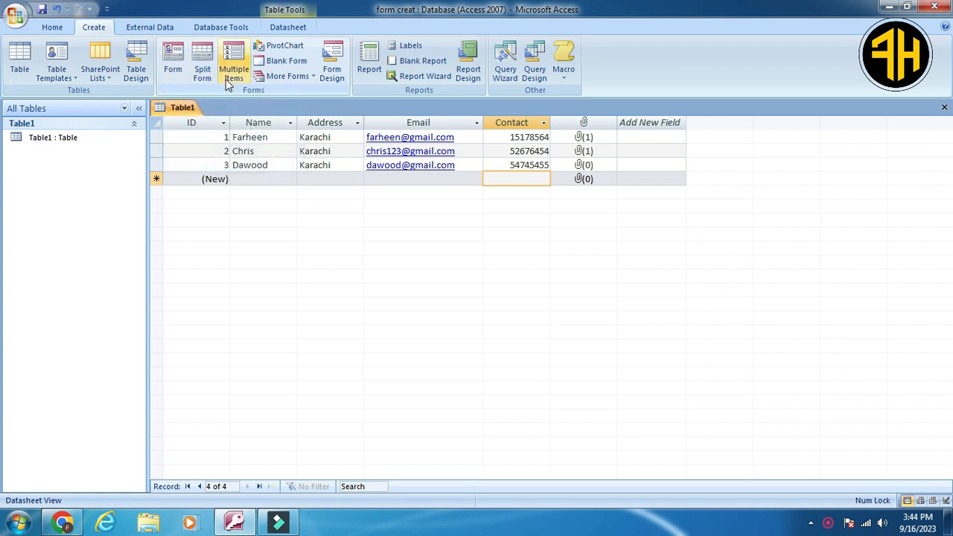
click(283, 63)
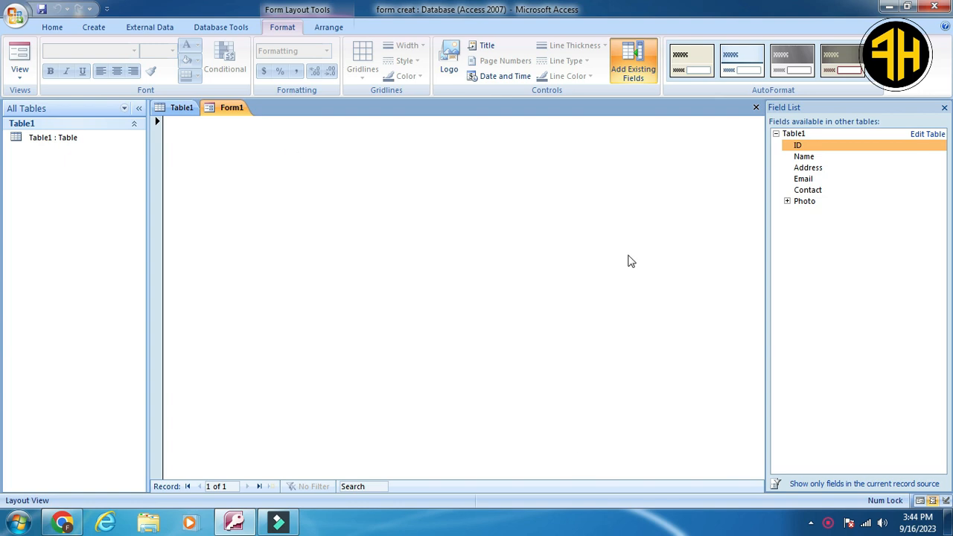
click(20, 83)
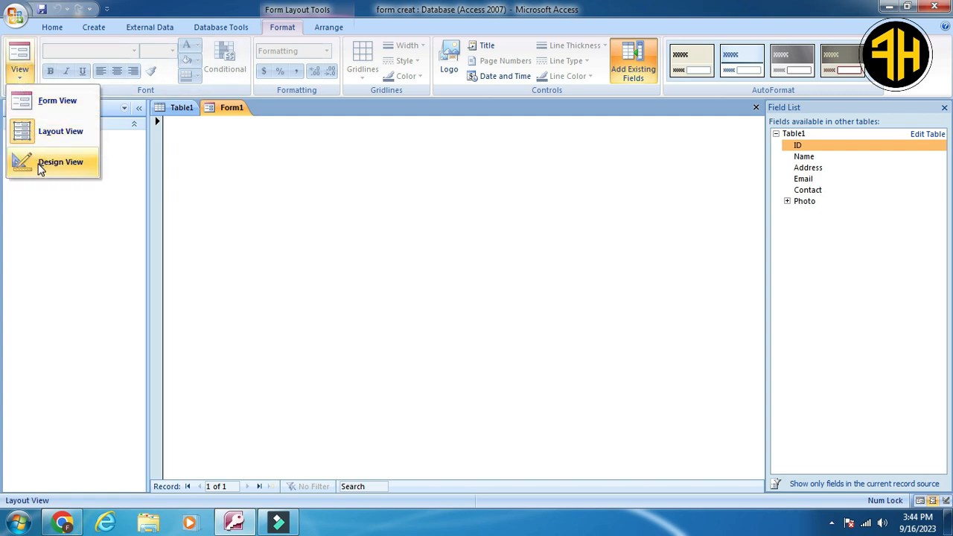
click(41, 167)
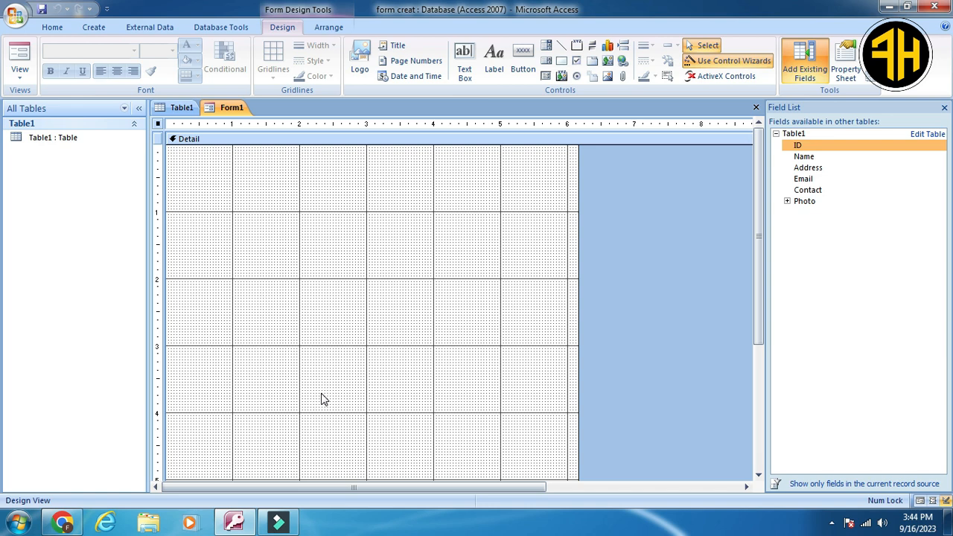
Add the ID, Name, Address, Email, Contact and Photo fields of Table1 to the form's Detail section, stacked in one column.
click(179, 108)
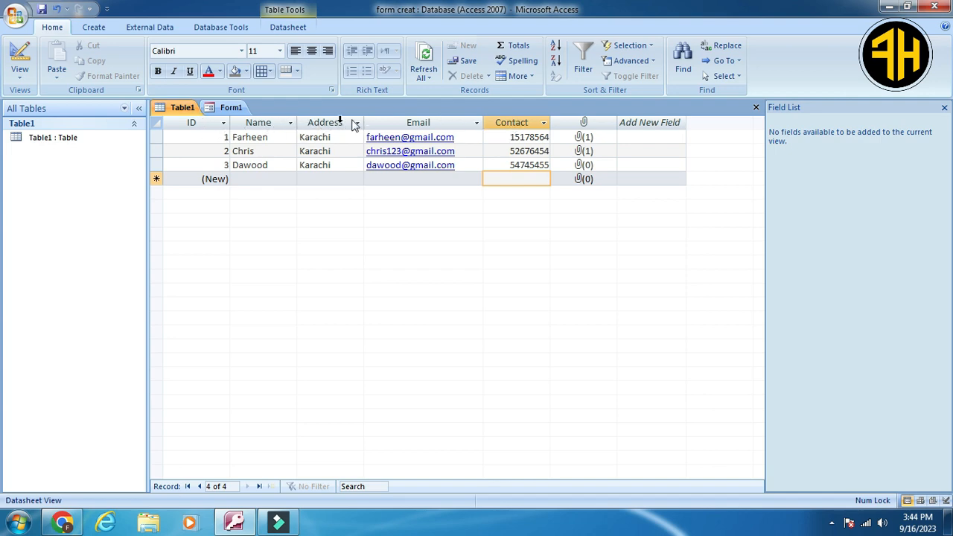
click(230, 109)
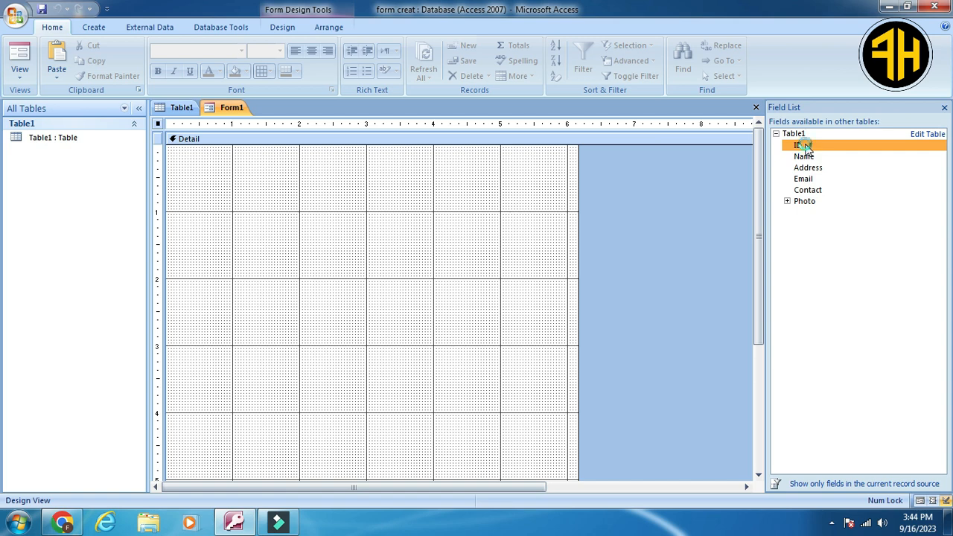
drag(805, 146, 265, 175)
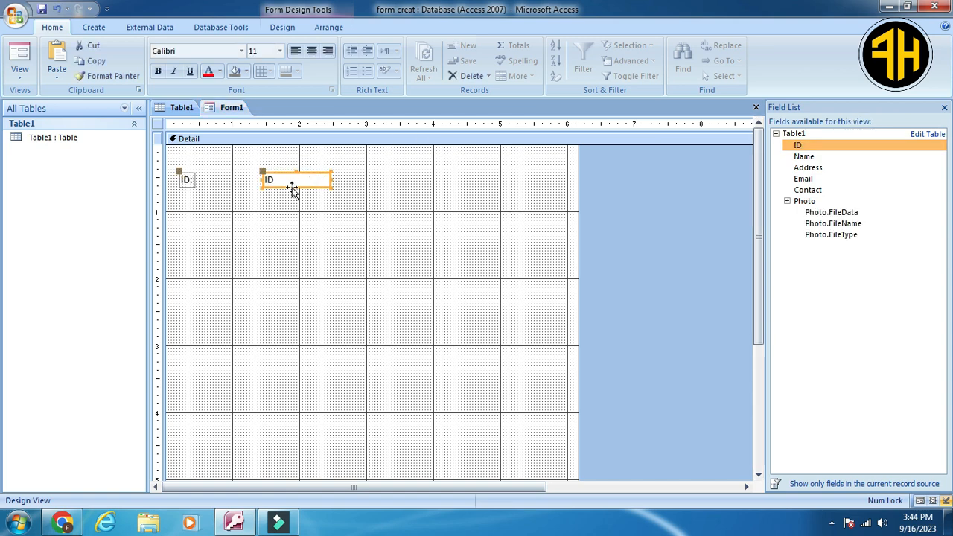
double_click(804, 156)
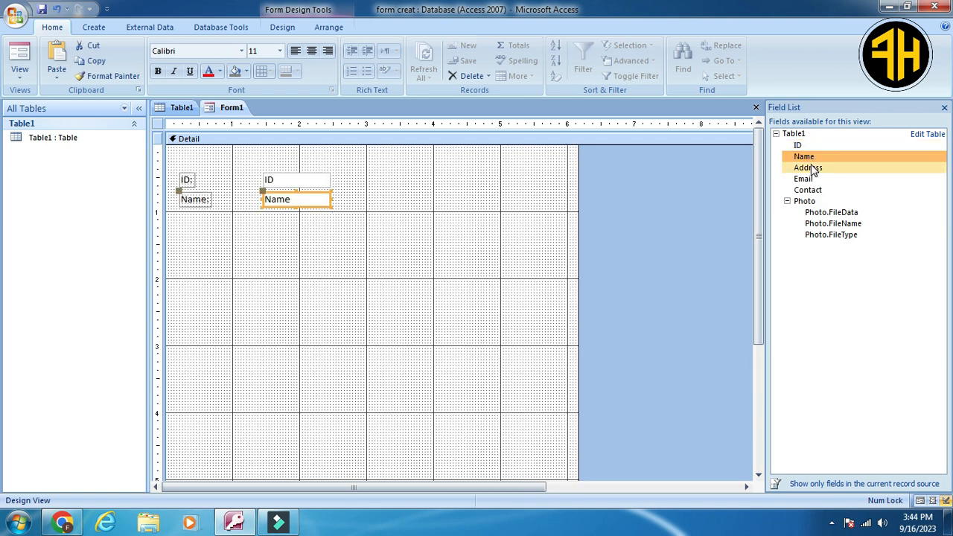
double_click(811, 169)
double_click(809, 178)
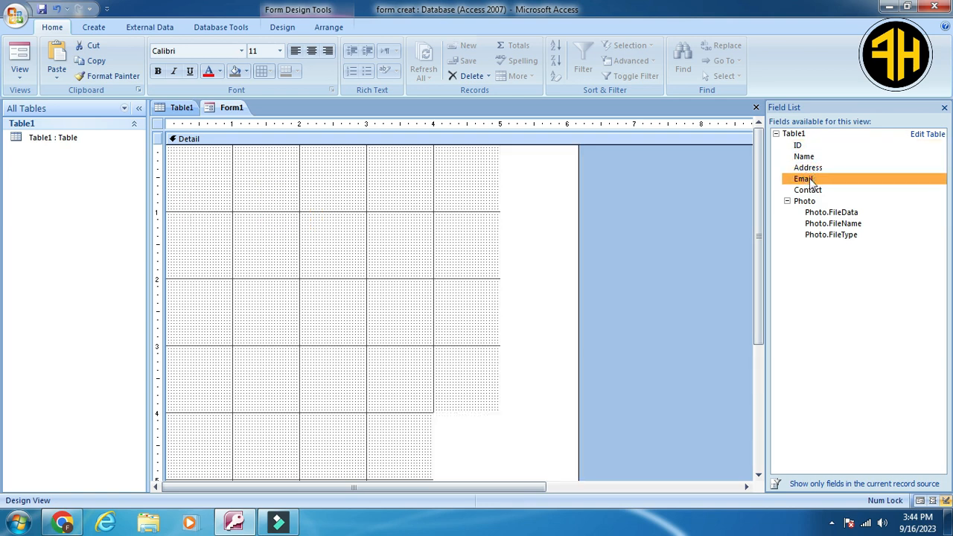
double_click(808, 191)
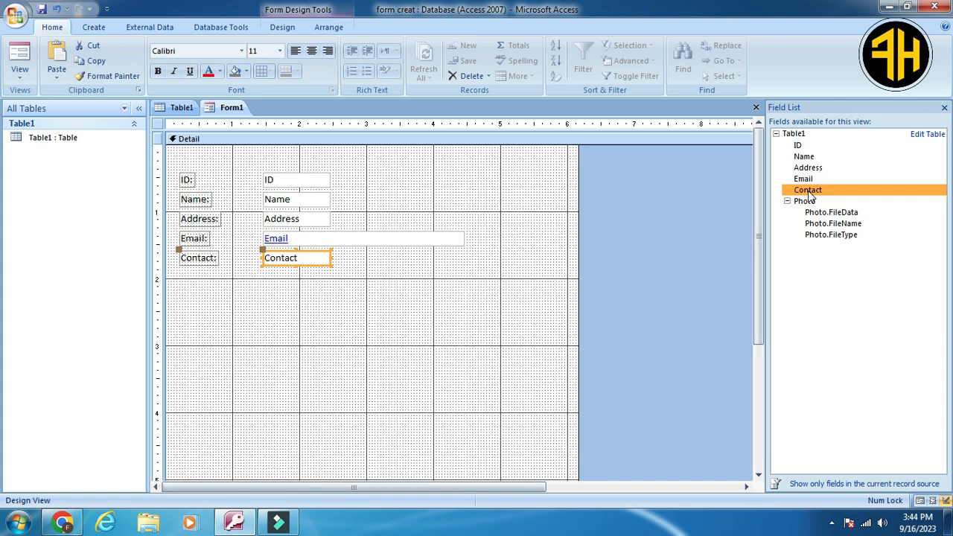
double_click(804, 201)
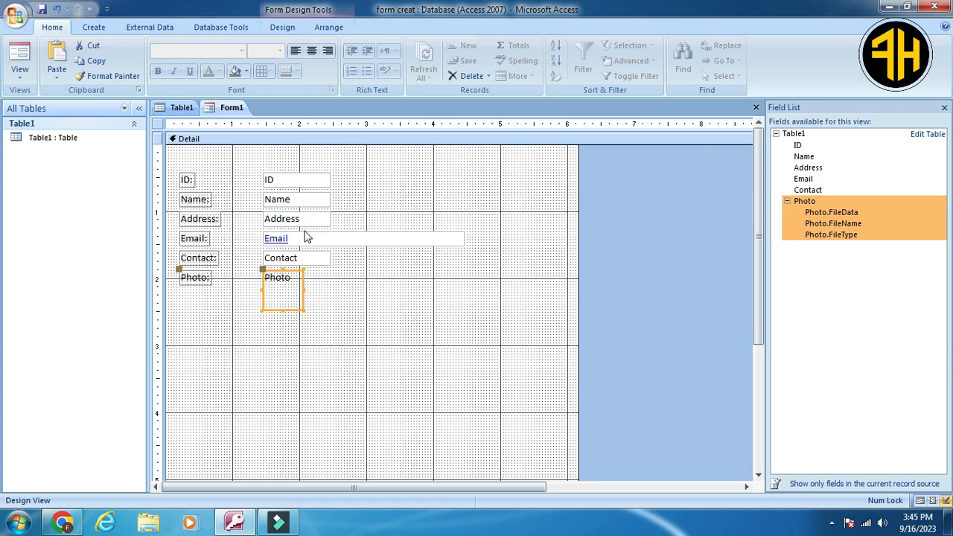
Narrow the Email box to about 2.4 inches and widen Contact to about 1.6 inches, Address and Name to about 1.4 inches.
click(453, 238)
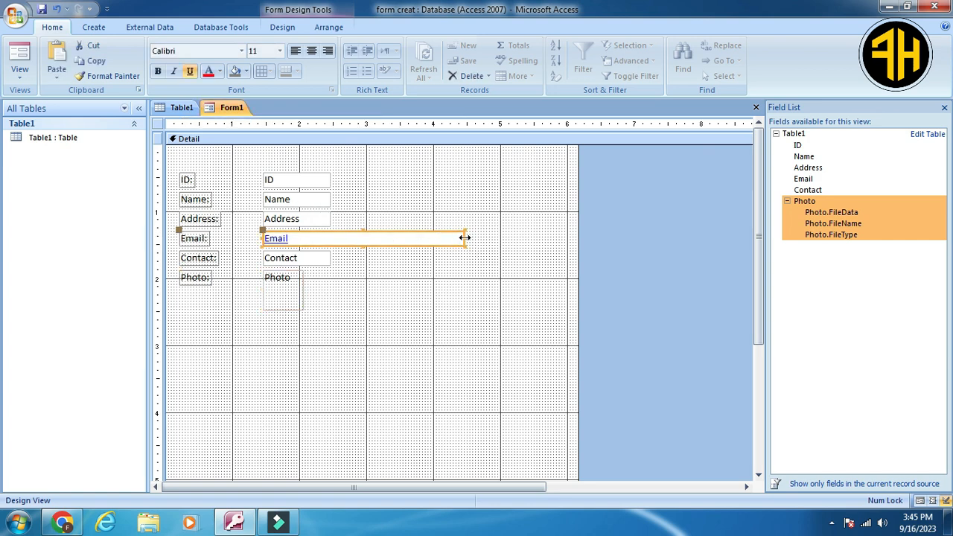
drag(464, 238, 425, 236)
click(315, 262)
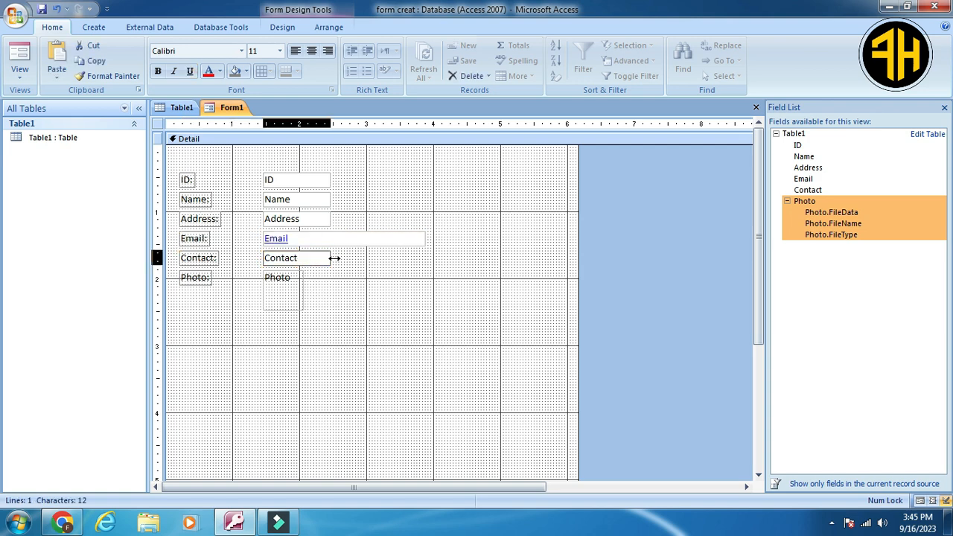
drag(335, 258, 368, 258)
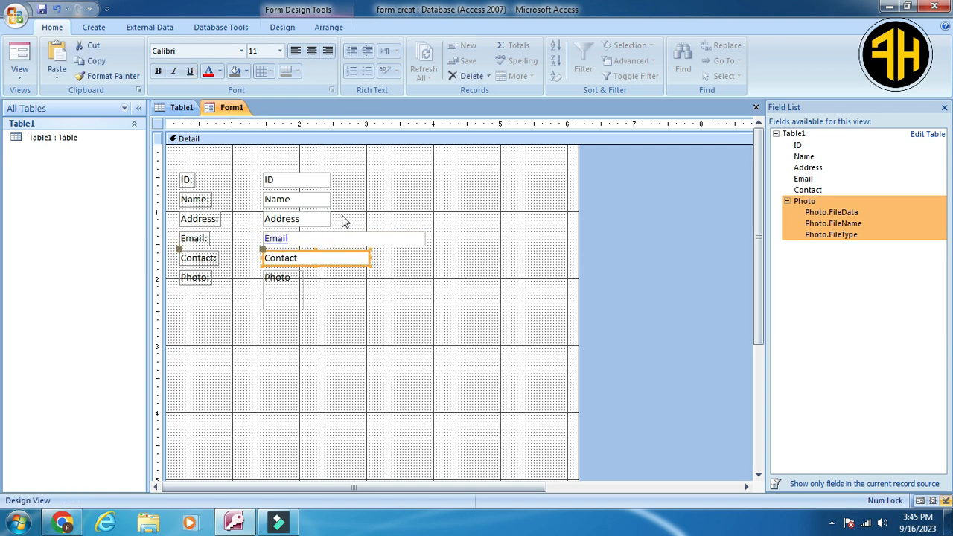
click(322, 217)
drag(330, 216, 356, 200)
click(331, 200)
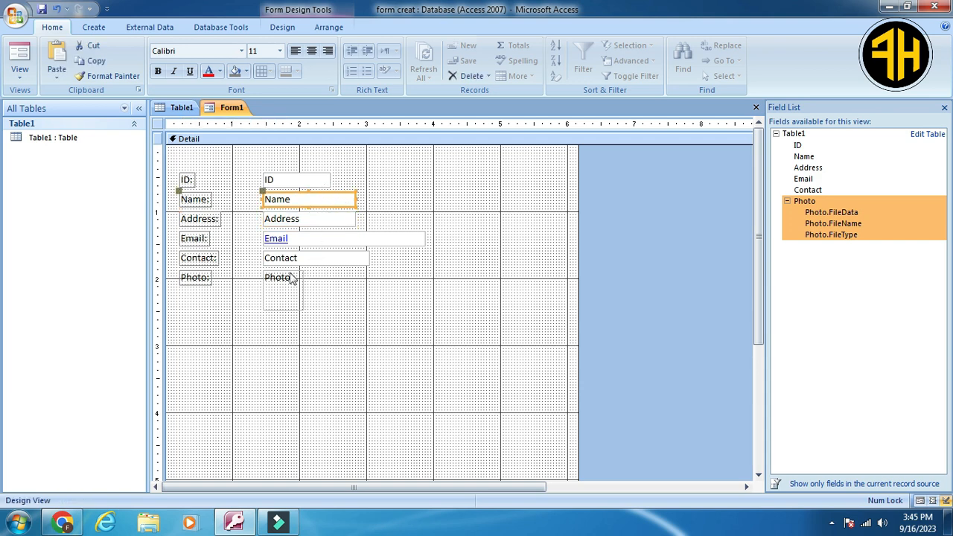
Move the Photo field to the right of the ID and Name boxes, enlarge it, and save the form as Form1.
drag(293, 278, 512, 235)
click(477, 283)
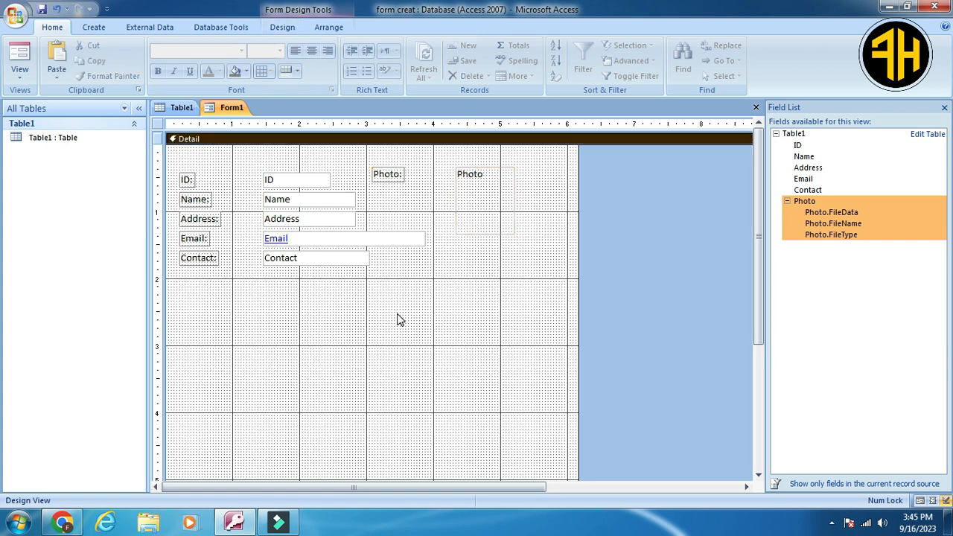
key(ctrl+s)
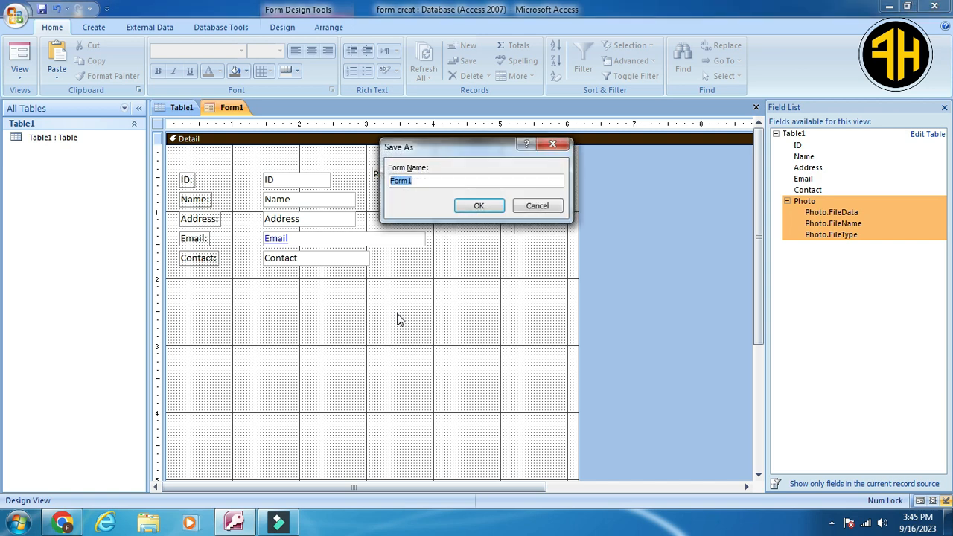
click(478, 210)
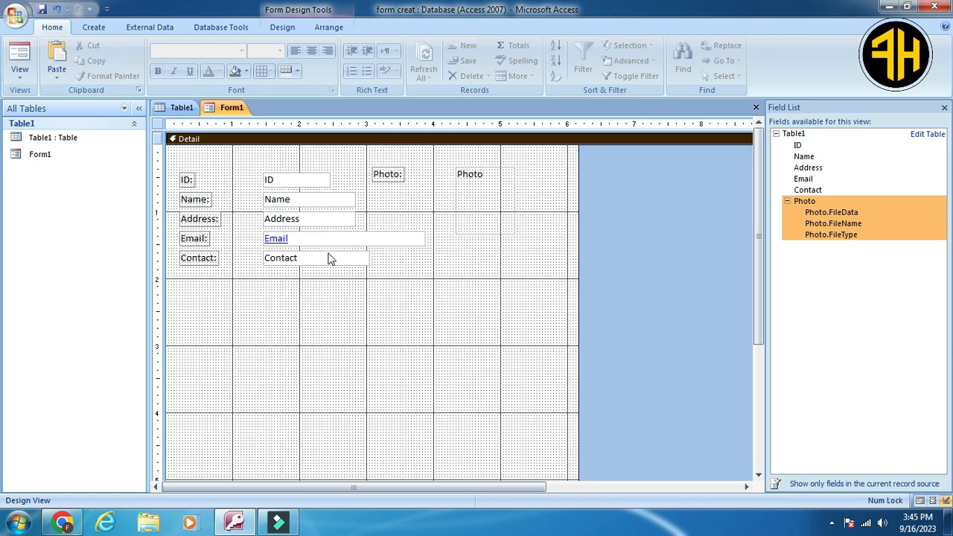
Add a small square command button below the Contact field with the Record Navigation action Go To First Record.
click(287, 29)
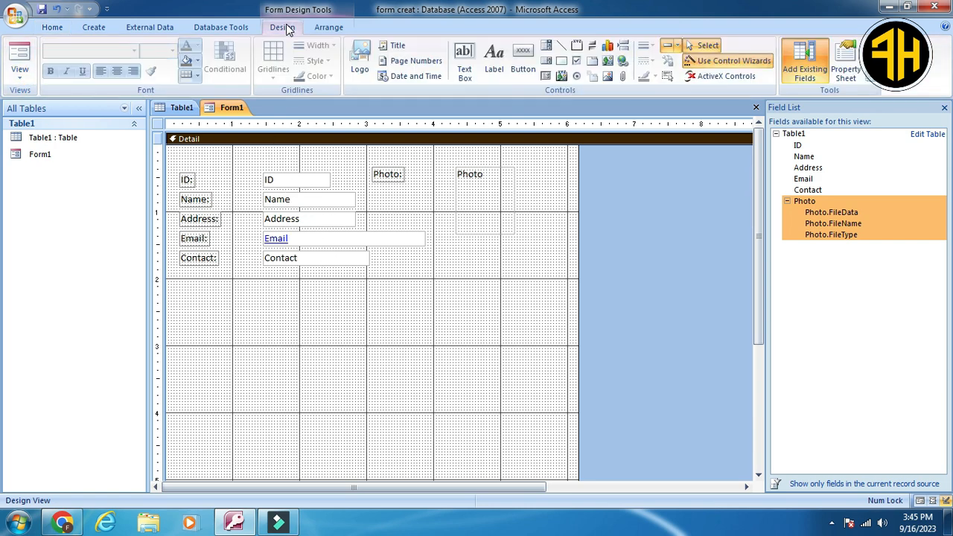
click(523, 58)
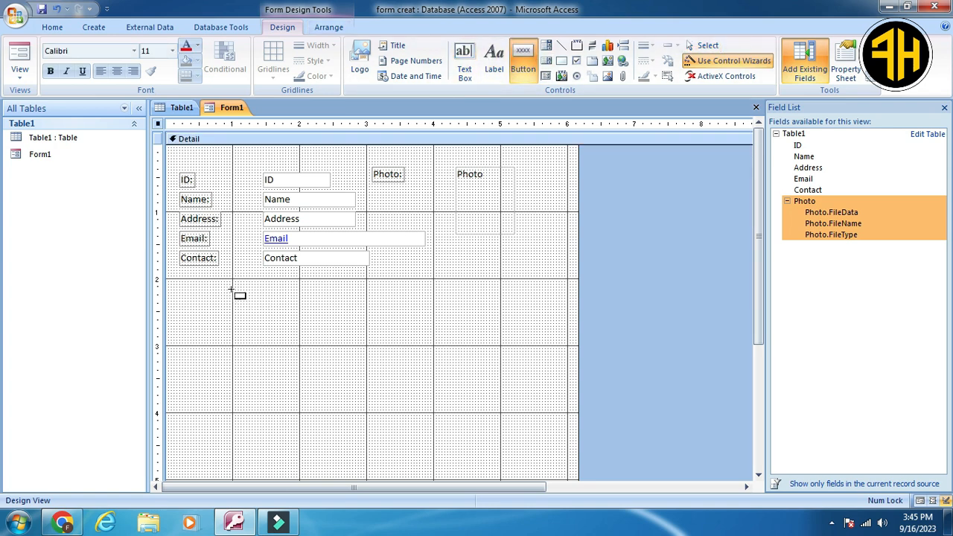
drag(240, 286, 272, 316)
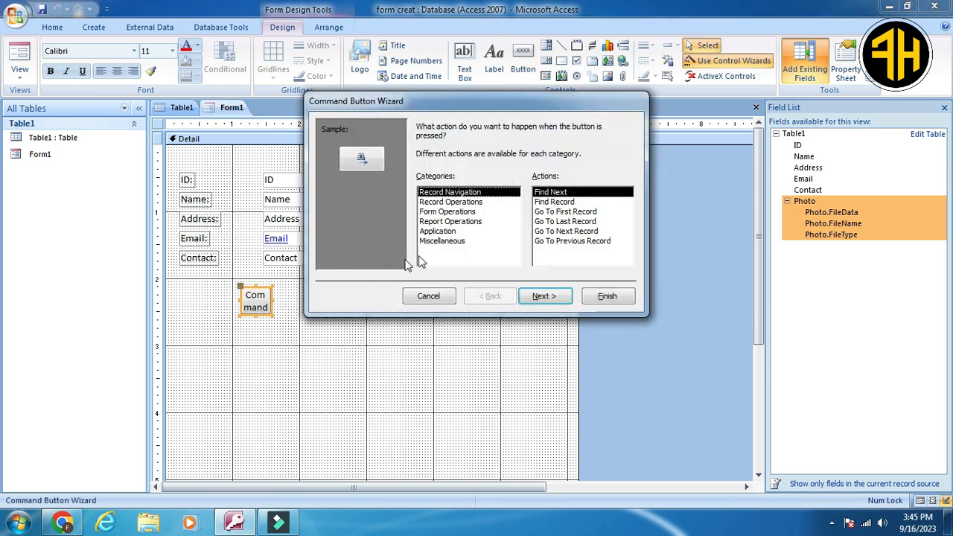
click(583, 212)
click(596, 296)
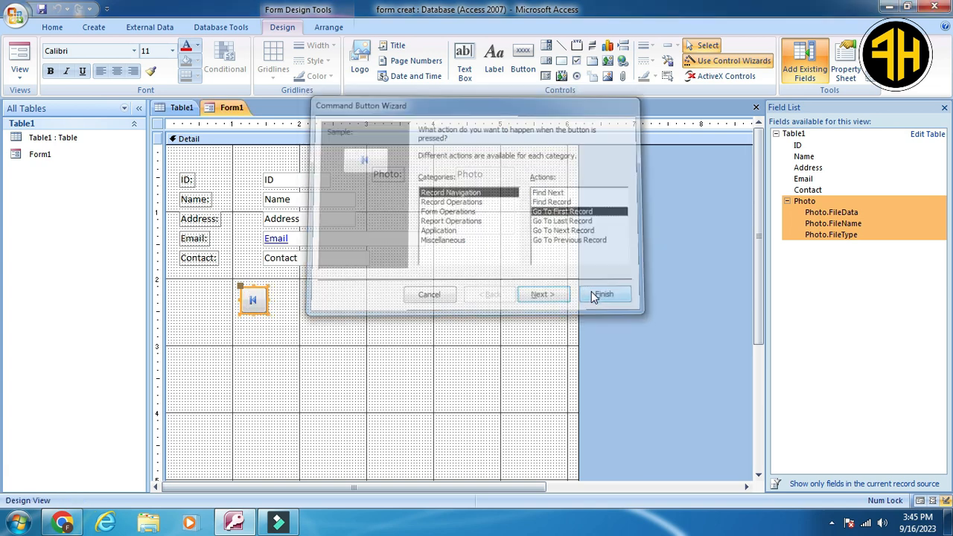
Add a Go To Next Record command button to the right of the first-record button and align it in the same row.
click(522, 60)
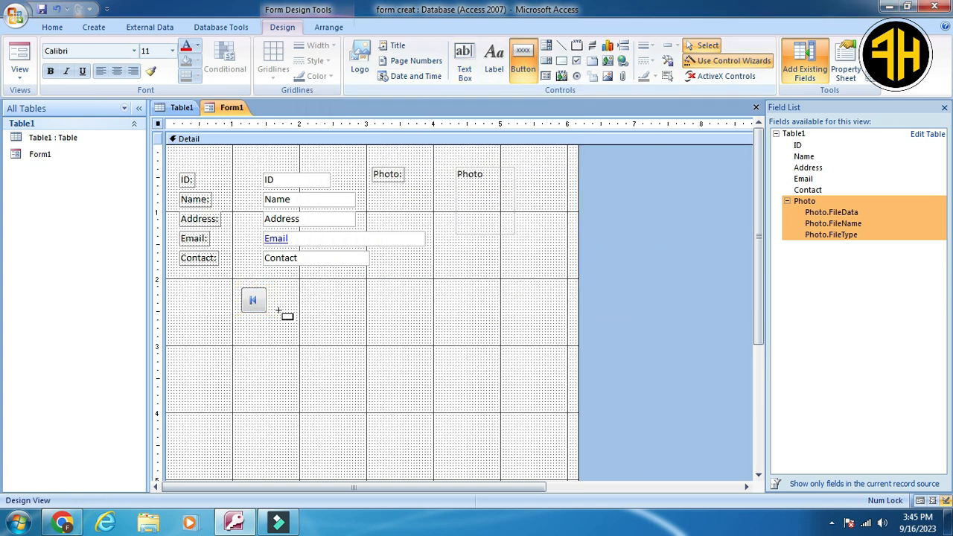
drag(277, 292, 308, 320)
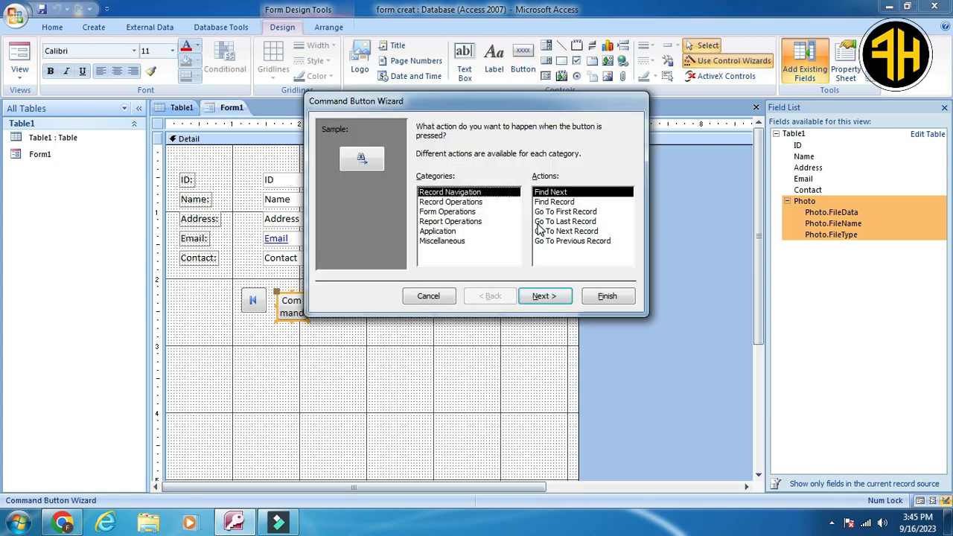
click(590, 231)
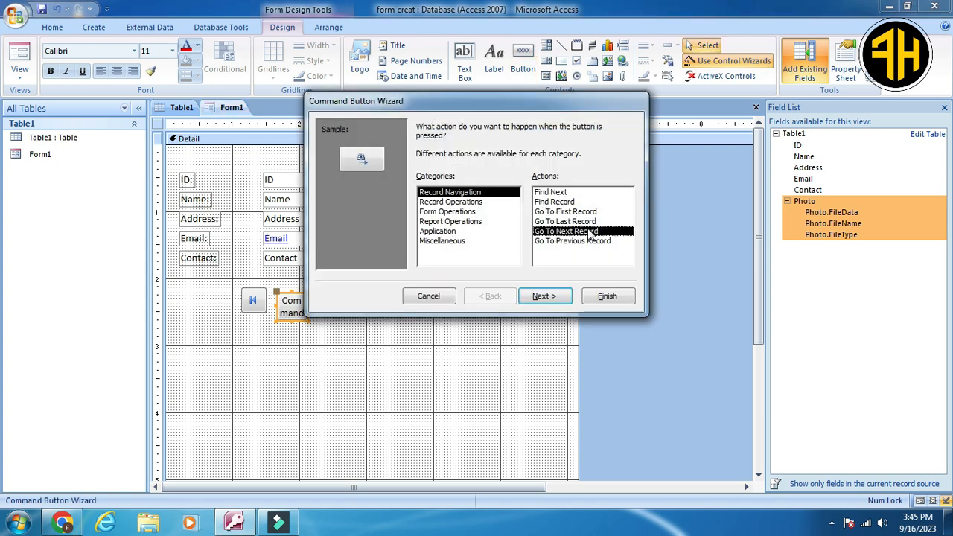
click(612, 296)
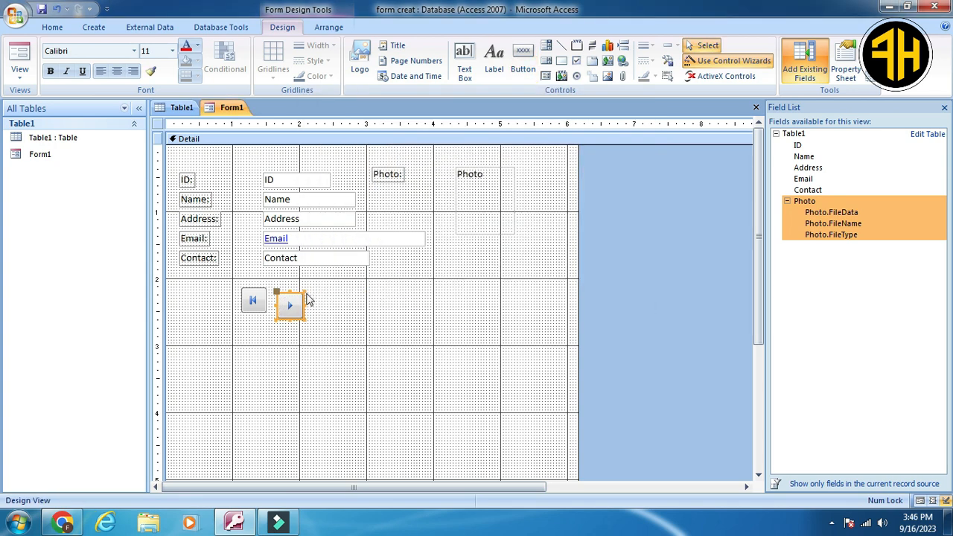
drag(275, 287, 277, 288)
click(343, 297)
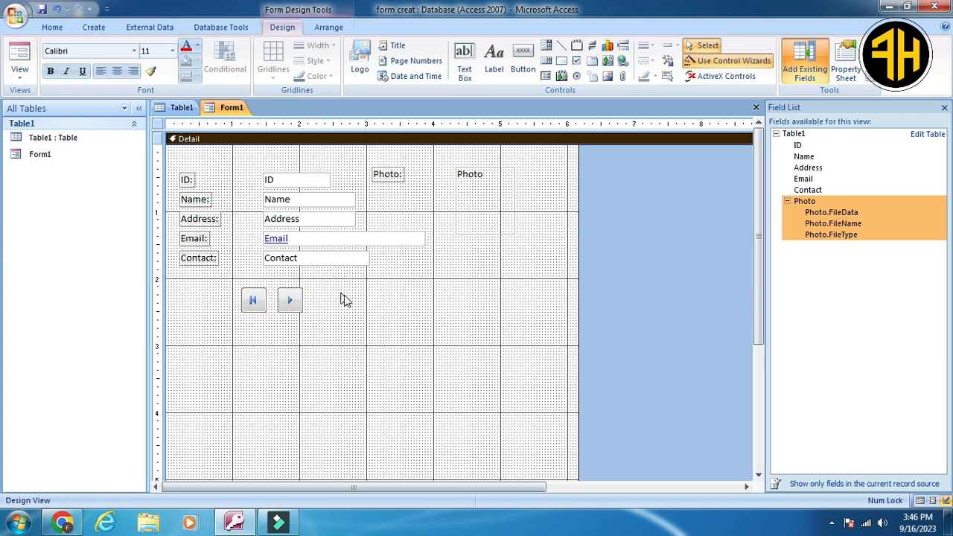
Add a Go To Previous Record command button to the right of the next-record button and align it with the row.
click(527, 59)
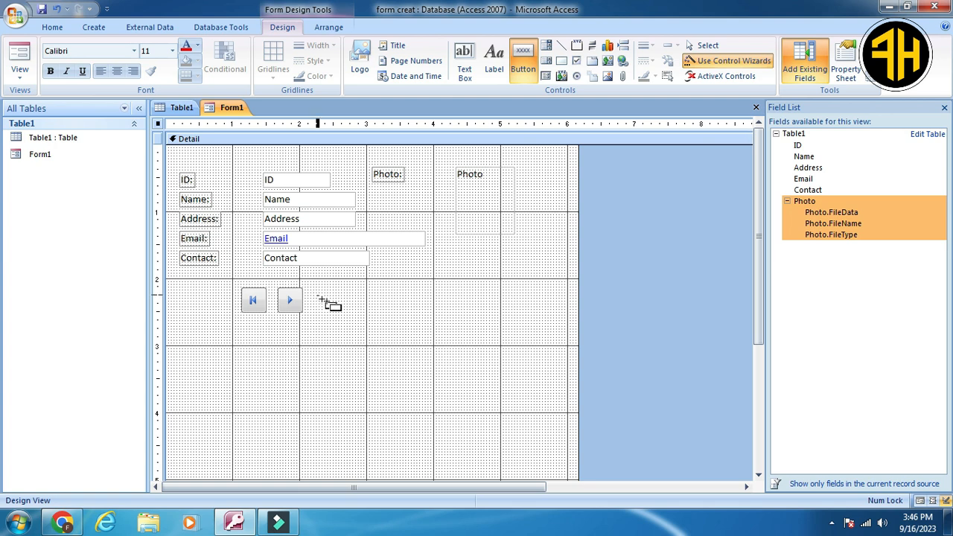
drag(320, 298, 343, 325)
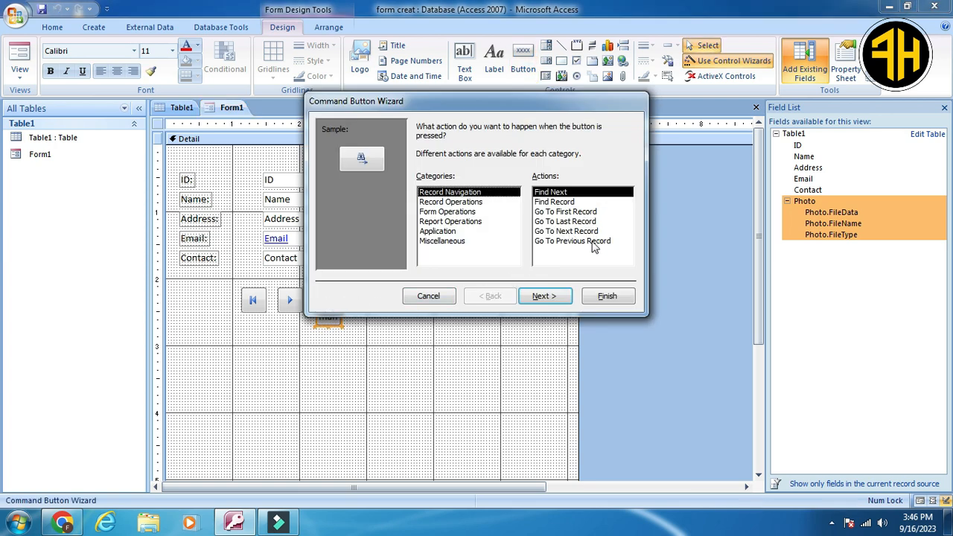
click(585, 242)
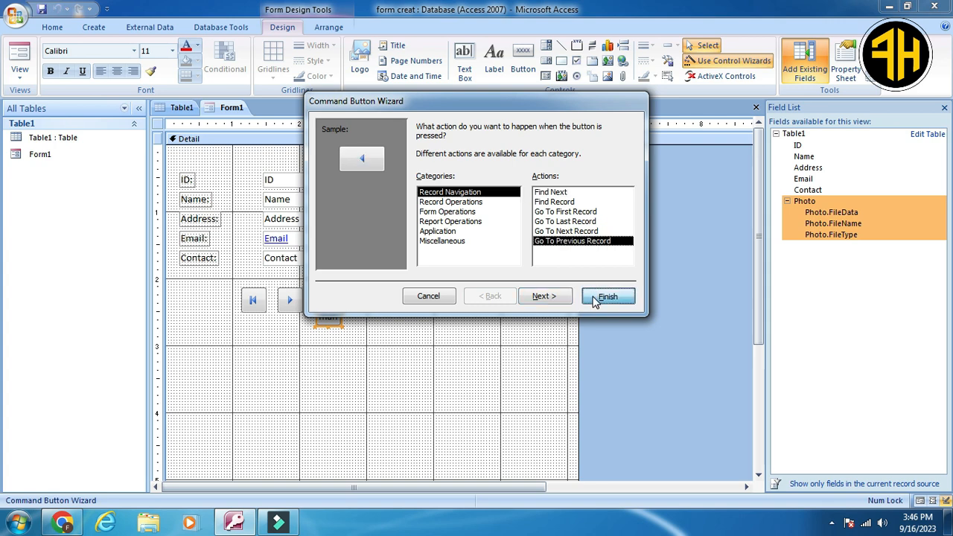
click(595, 296)
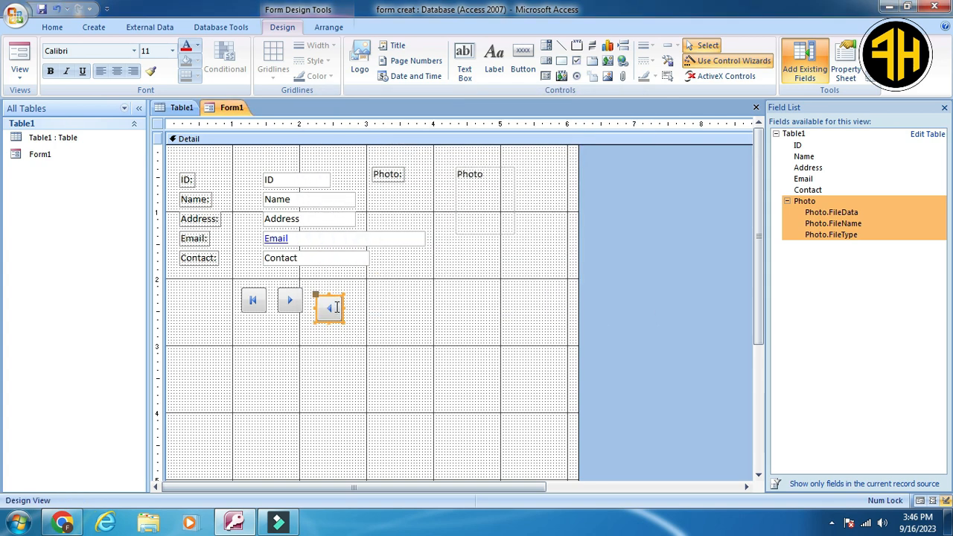
drag(318, 295, 318, 288)
Add a Go To Last Record command button at the right end of the navigation button row.
click(523, 63)
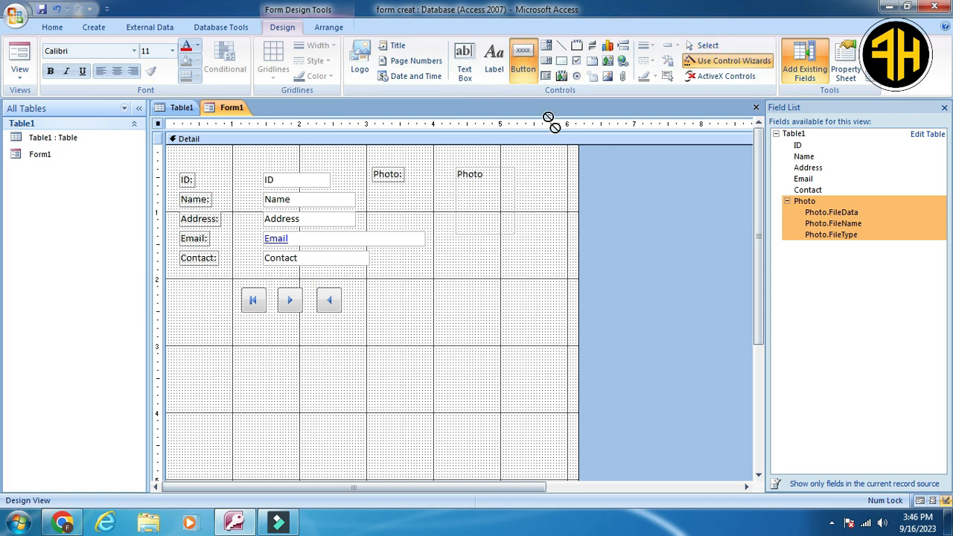
drag(358, 291, 385, 317)
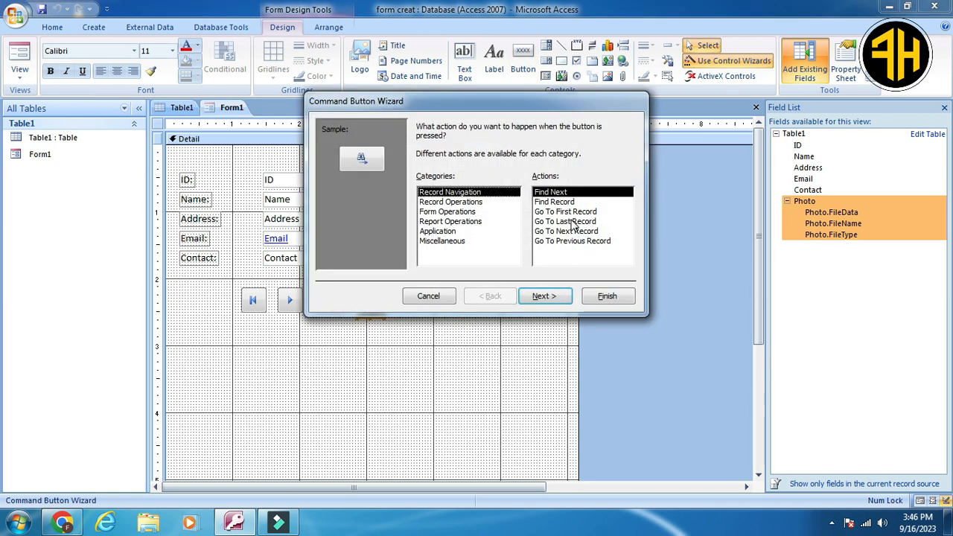
click(572, 221)
click(615, 297)
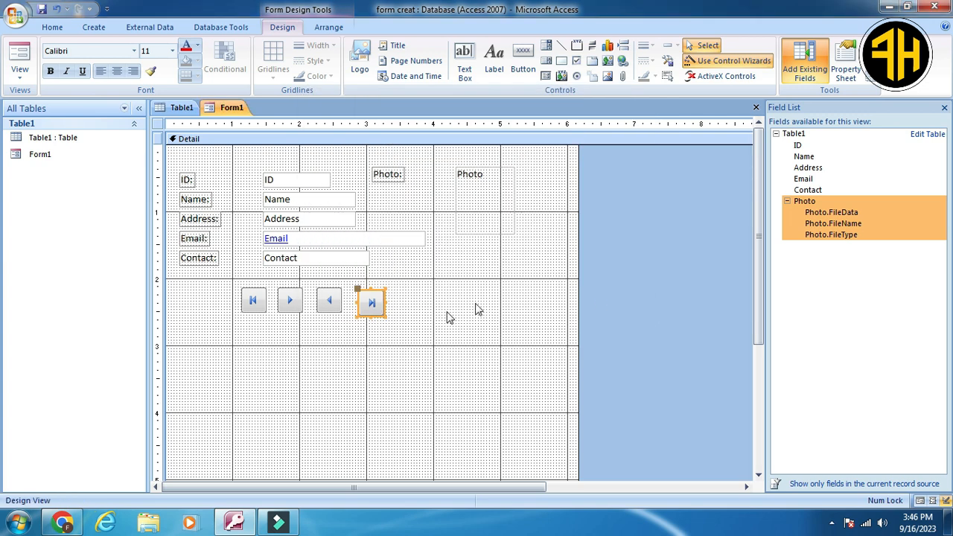
click(389, 337)
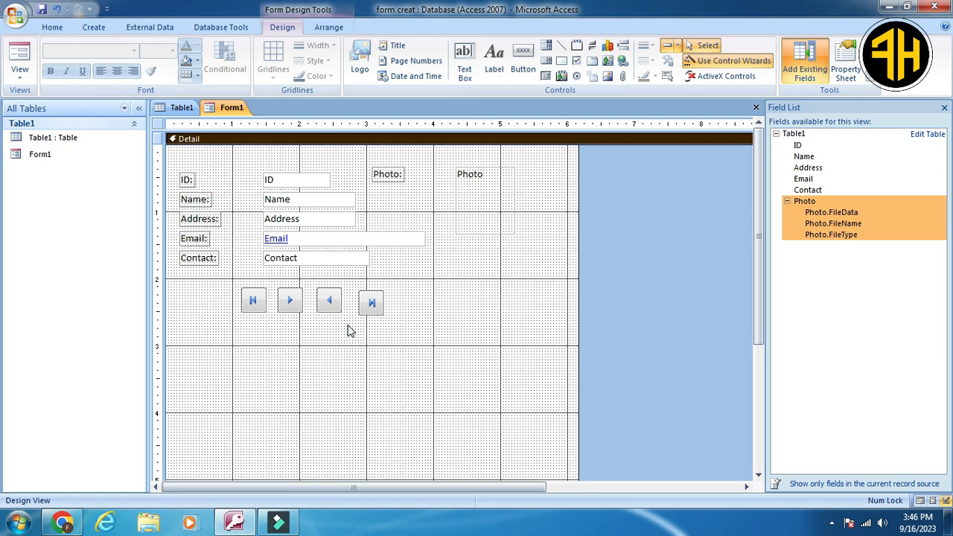
Switch Form1 to Form View and test its next, previous, last and first record buttons.
click(19, 74)
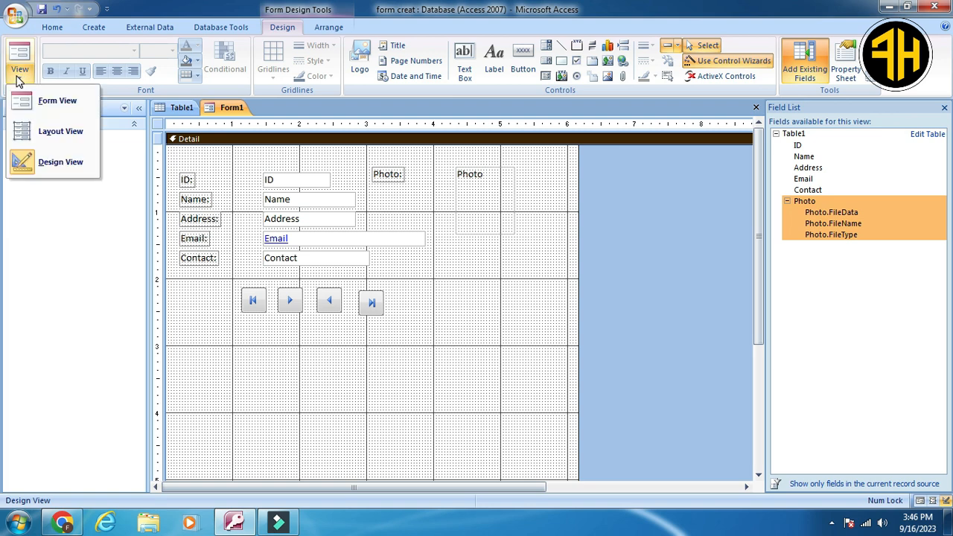
click(49, 107)
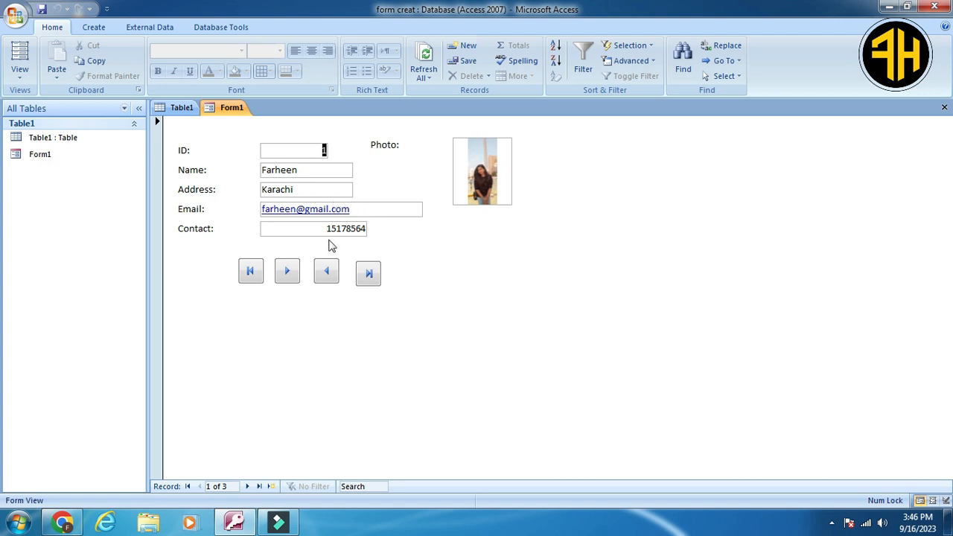
click(287, 274)
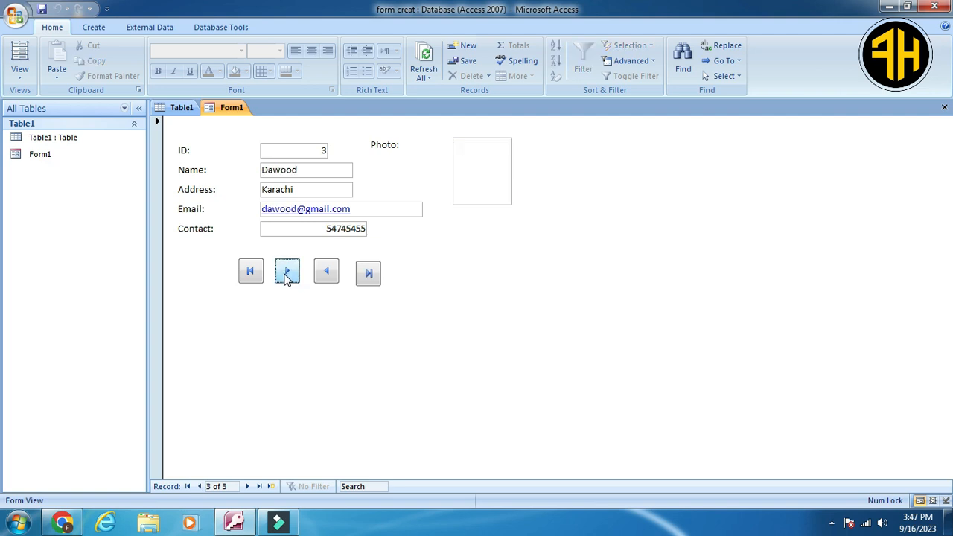
click(326, 275)
click(326, 277)
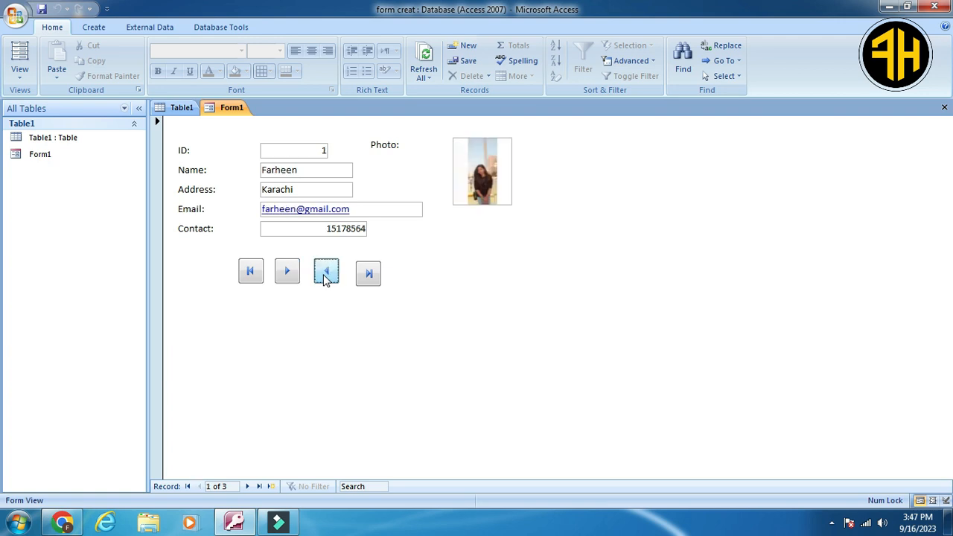
click(368, 275)
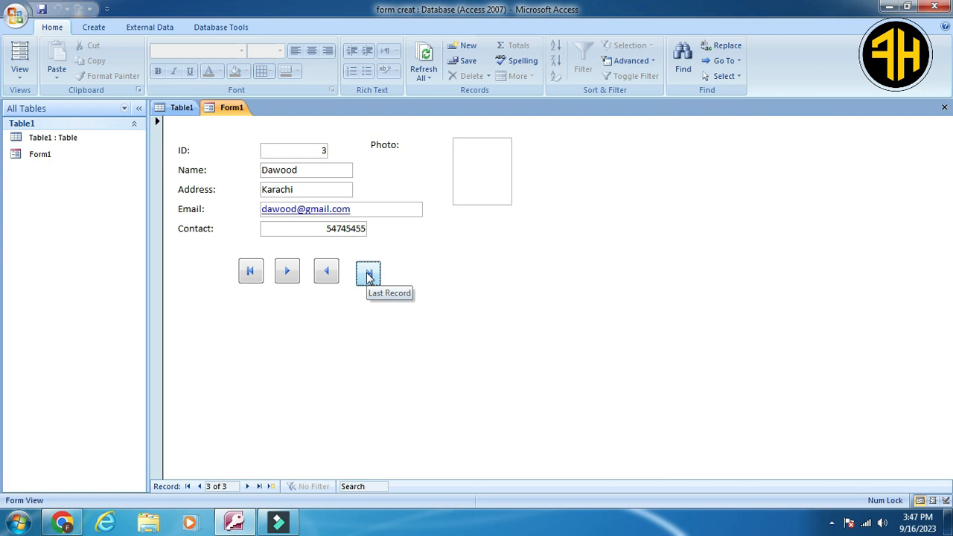
click(253, 273)
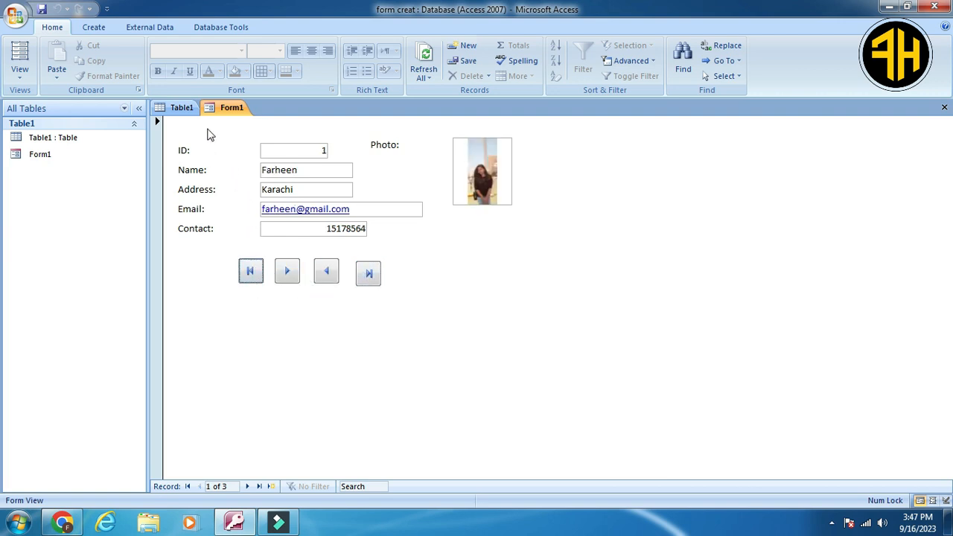
Start a new record in Table1 and enter the person's name and address.
click(183, 108)
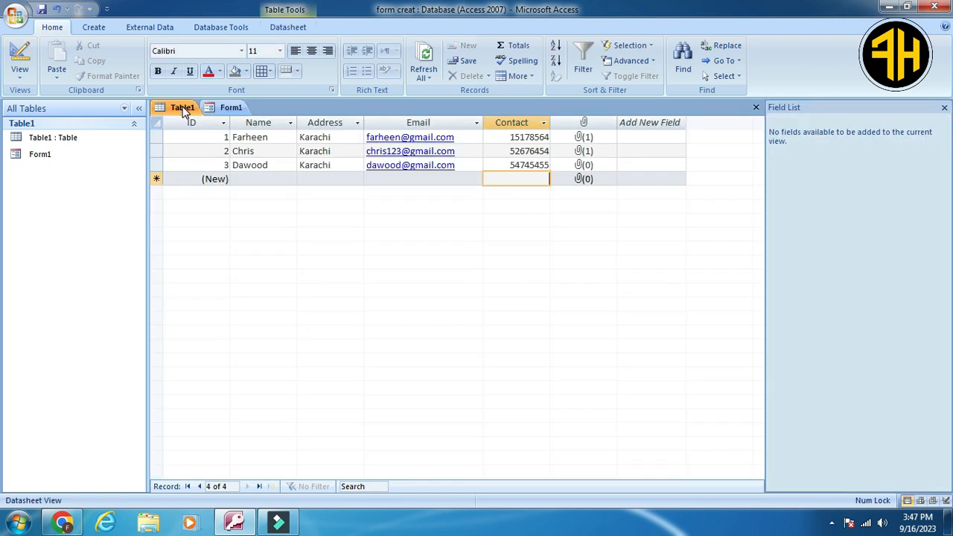
click(262, 177)
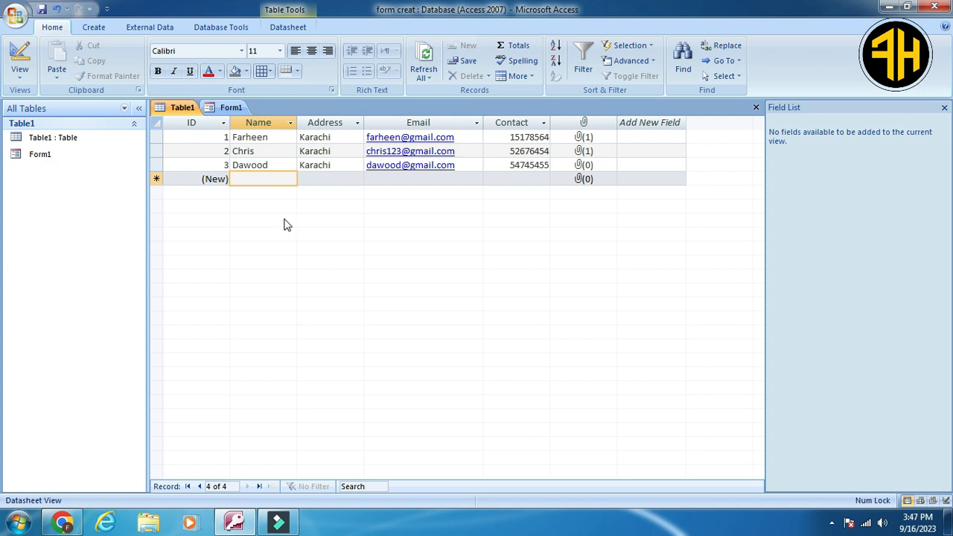
text(Saer)
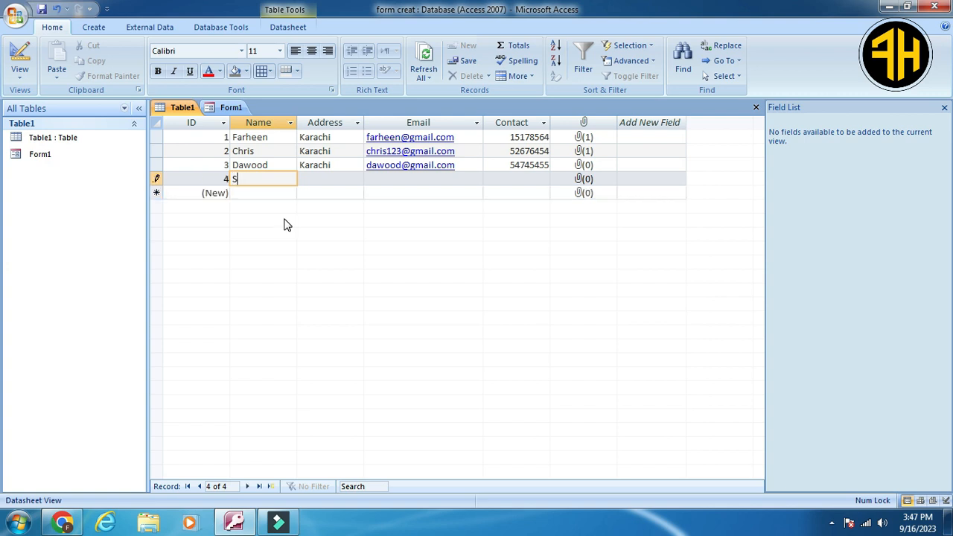
key(BackSpace)
key(BackSpace)
text(ra)
key(Tab)
text(K)
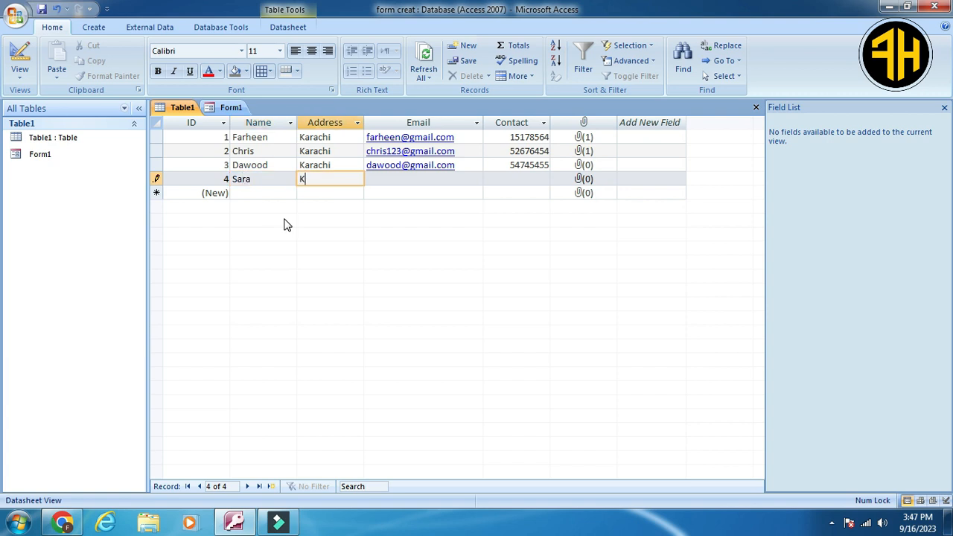
text(arachi)
Fill in the new Table1 record's e-mail address and contact number.
key(Tab)
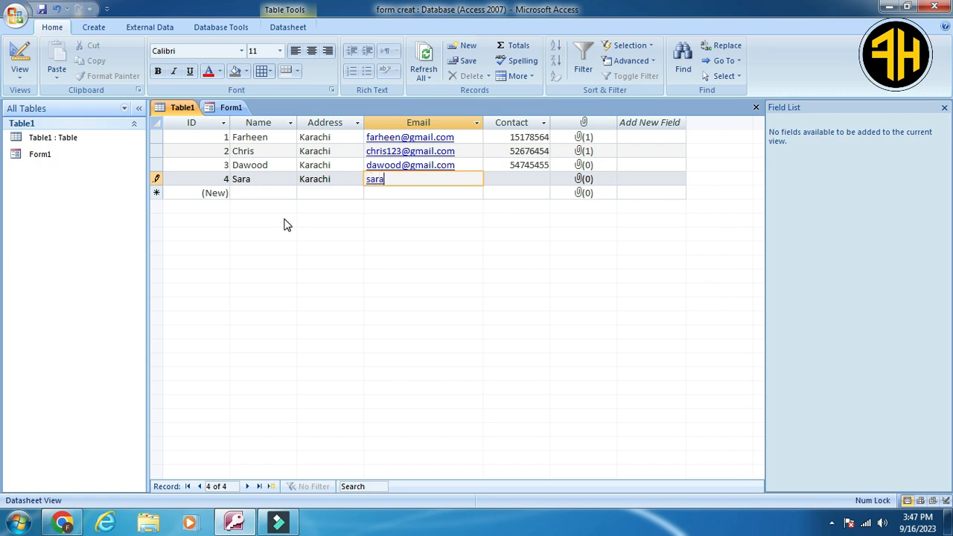
key(Tab)
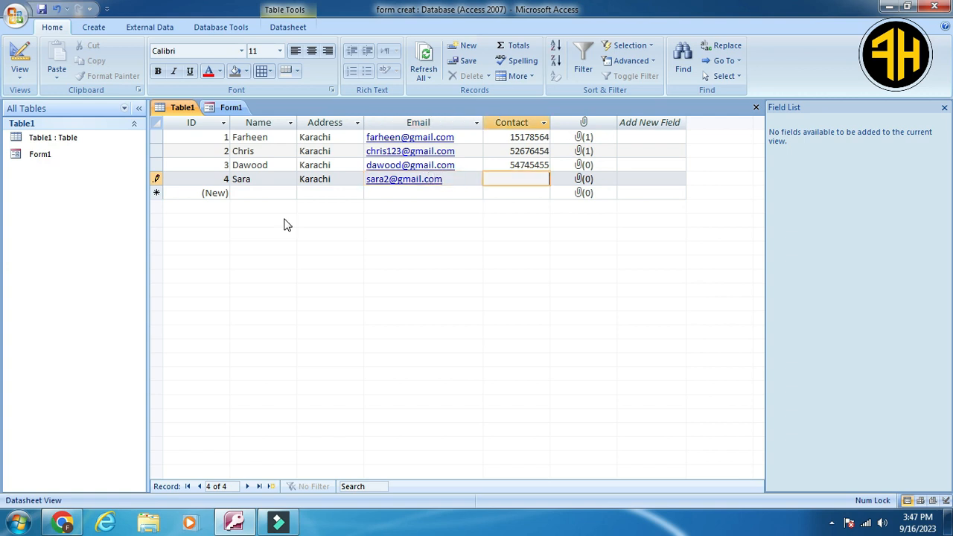
text(245641554)
key(BackSpace)
Go back to Form1, check for the new record with the next and previous record buttons, and refresh the form.
click(233, 108)
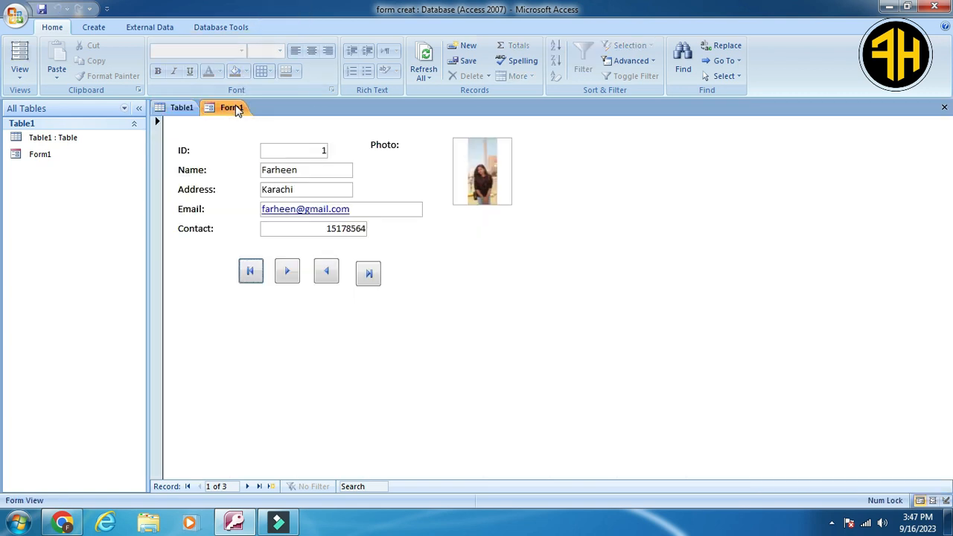
click(290, 275)
click(288, 275)
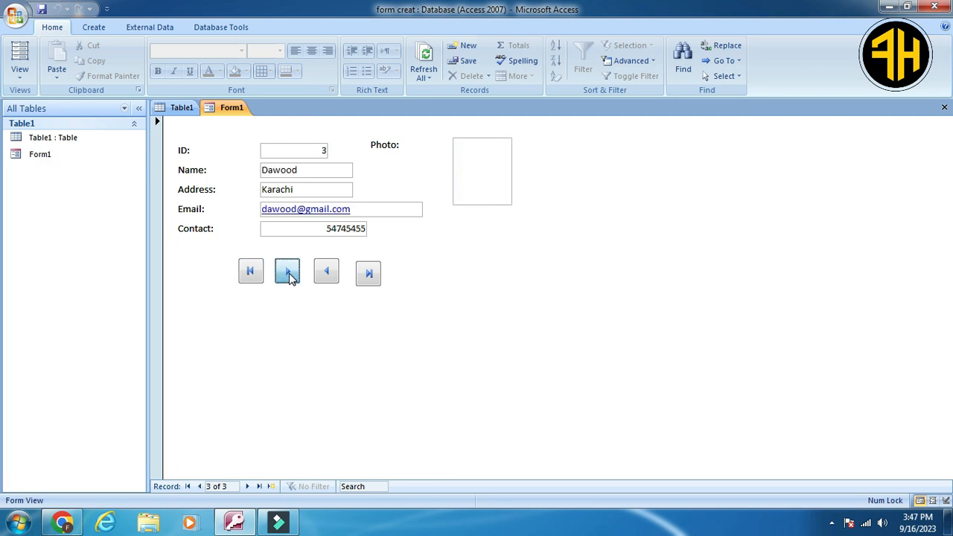
click(288, 275)
click(329, 275)
click(328, 274)
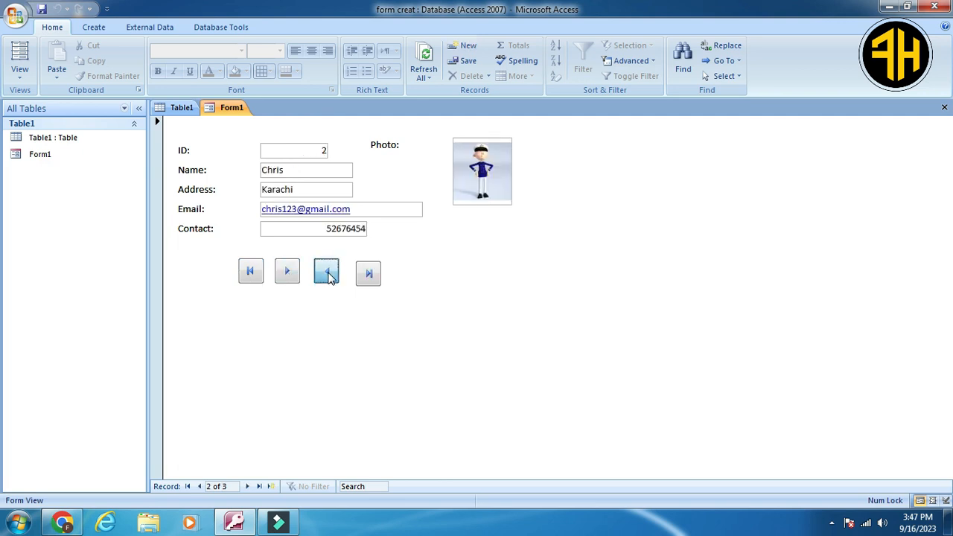
click(327, 272)
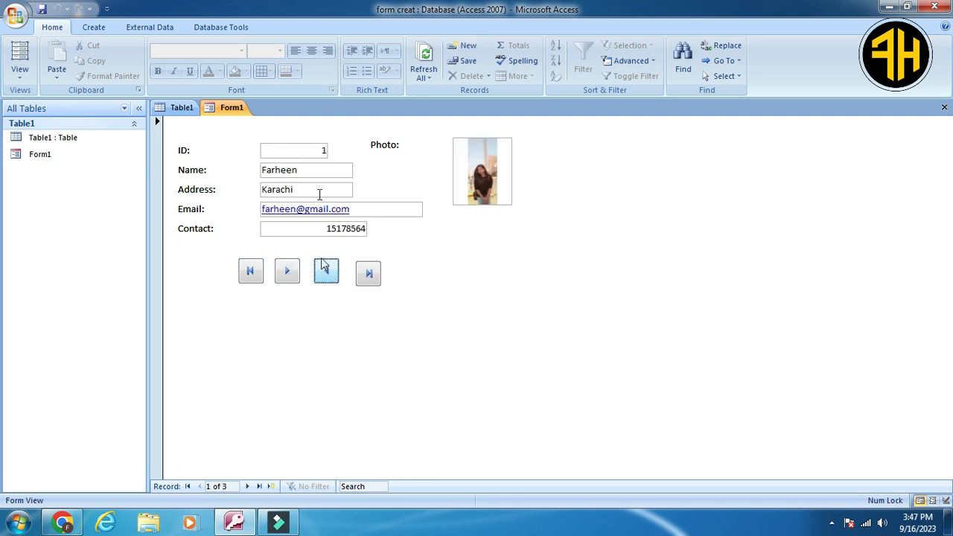
click(425, 75)
click(439, 108)
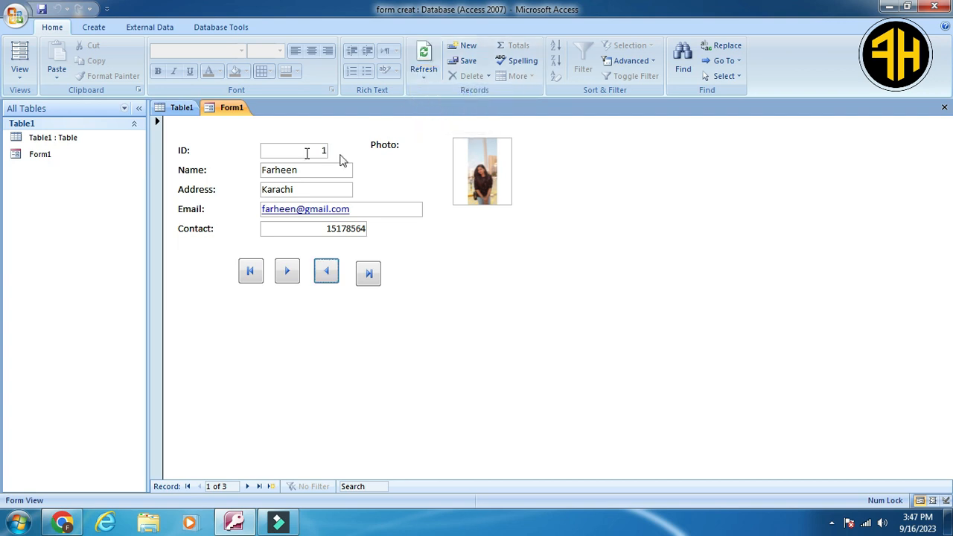
Refresh Table1 and move to its blank new row to commit the added record.
click(181, 109)
click(430, 84)
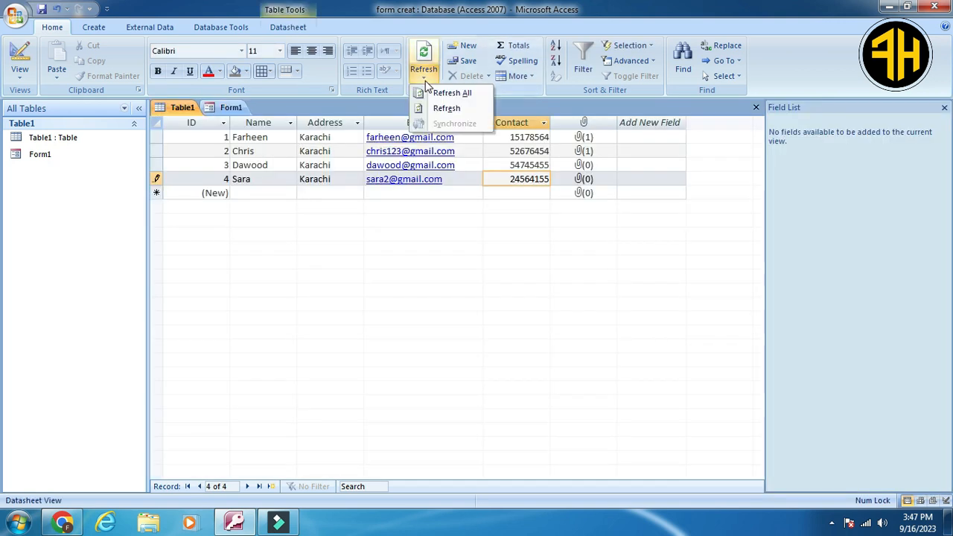
click(441, 108)
click(428, 193)
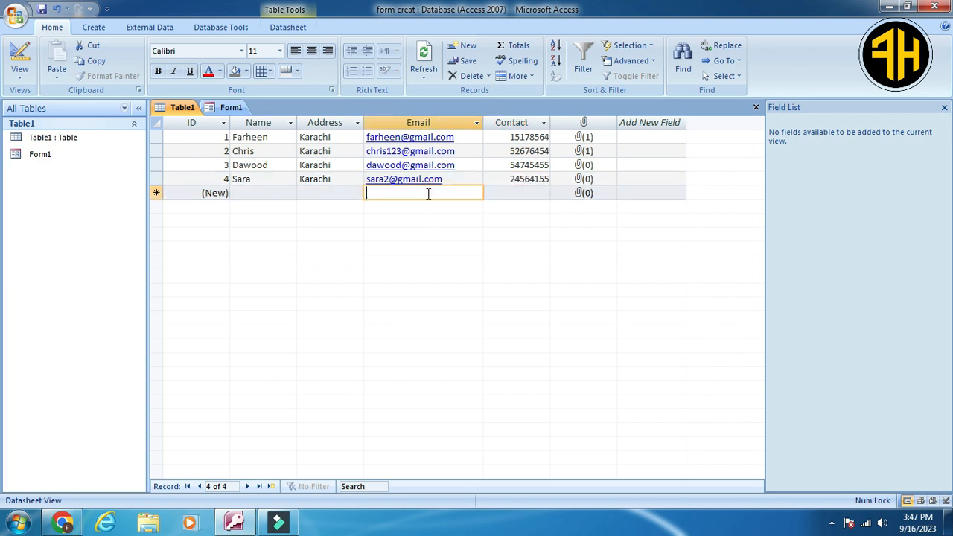
click(425, 76)
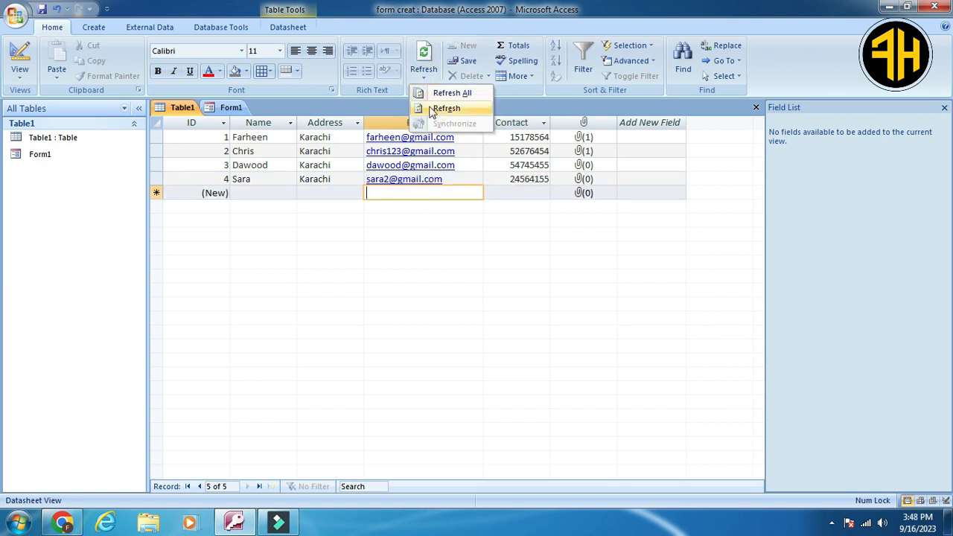
click(445, 109)
Refresh Form1 again and step through its records to look for the added one.
click(231, 107)
click(426, 81)
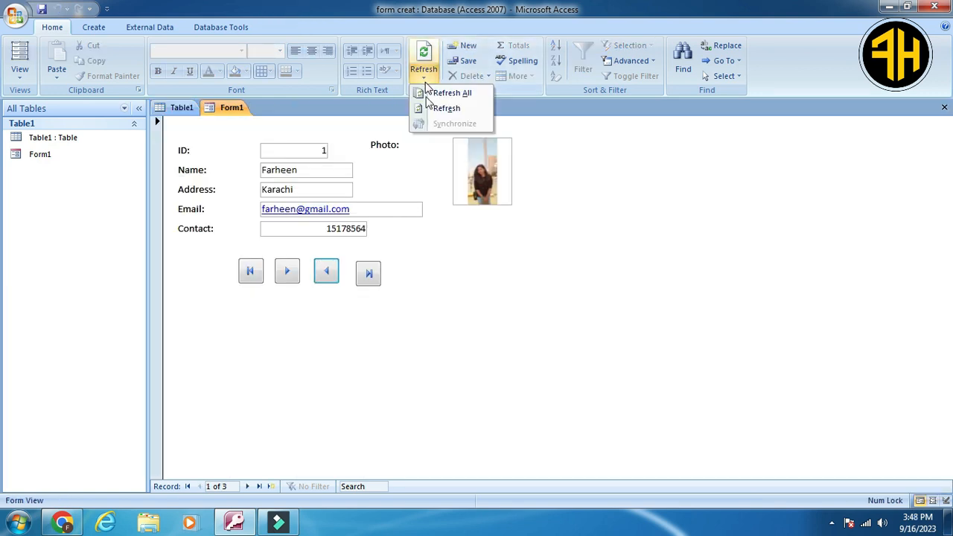
click(439, 110)
click(288, 272)
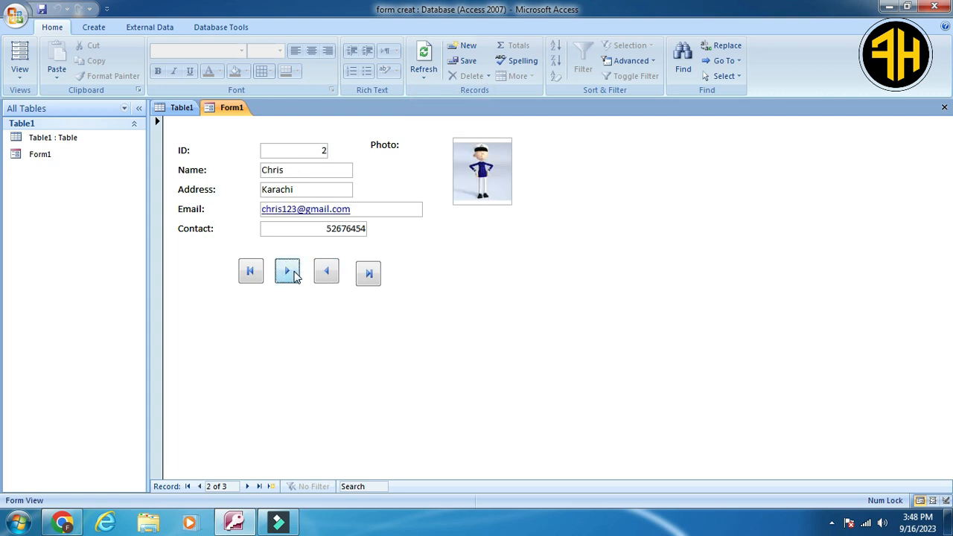
click(288, 272)
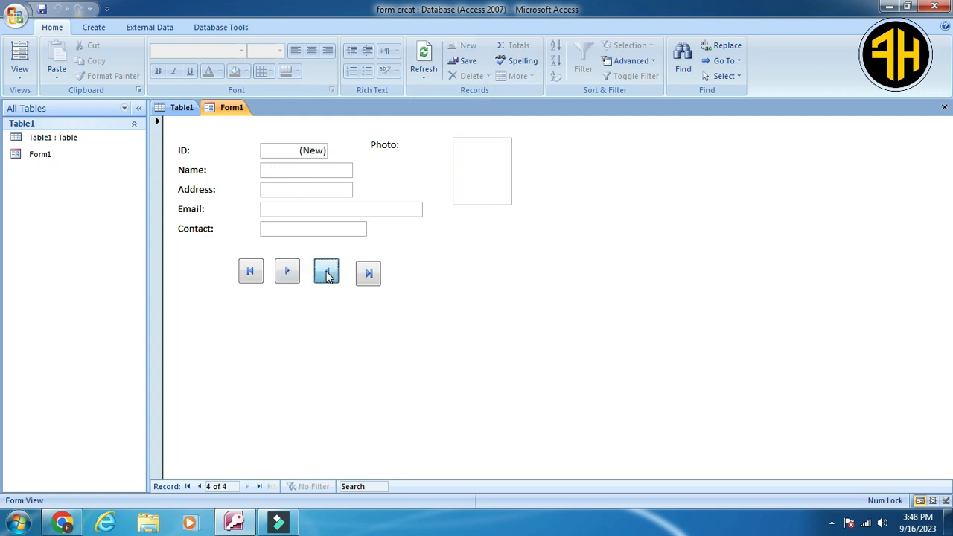
click(325, 272)
Refresh all data in Form1 and advance to the newly added record.
click(422, 75)
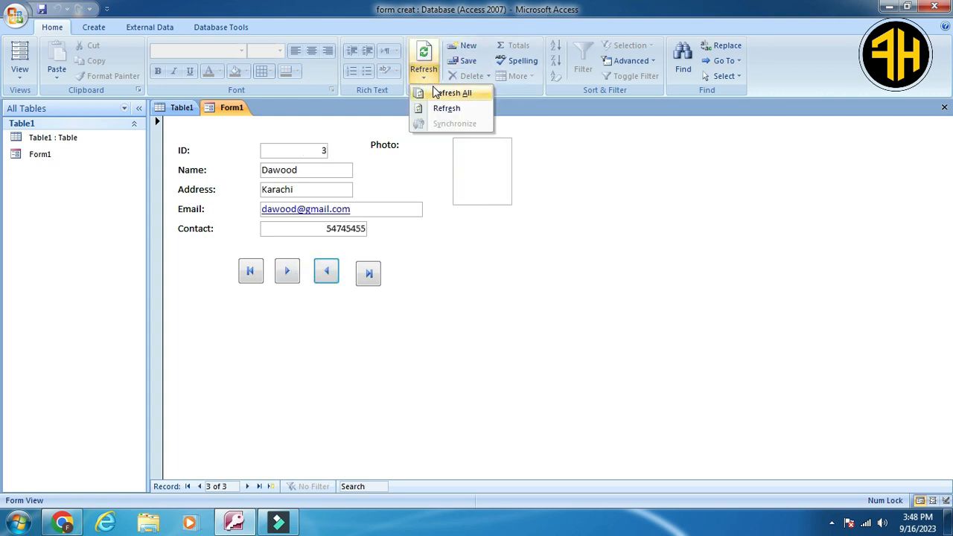
click(440, 92)
click(289, 273)
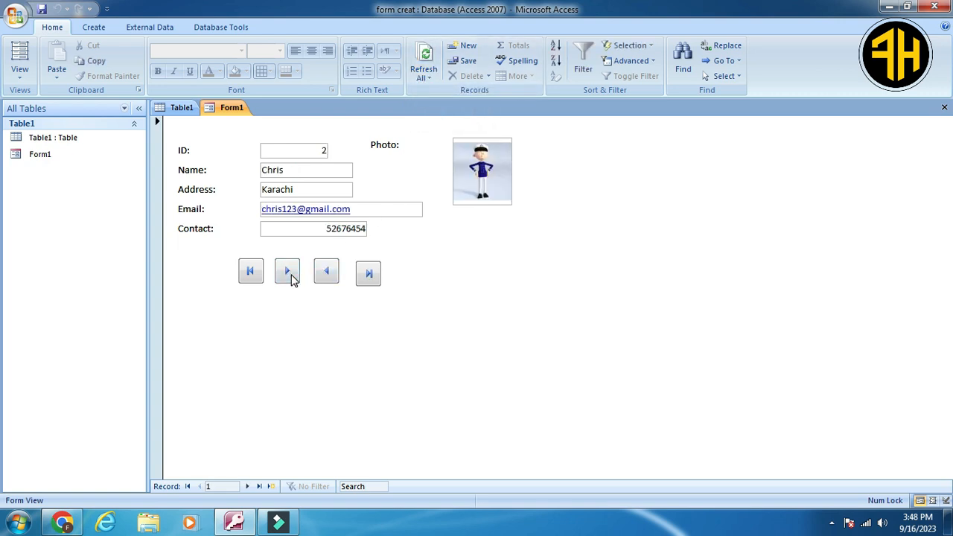
click(289, 273)
click(289, 274)
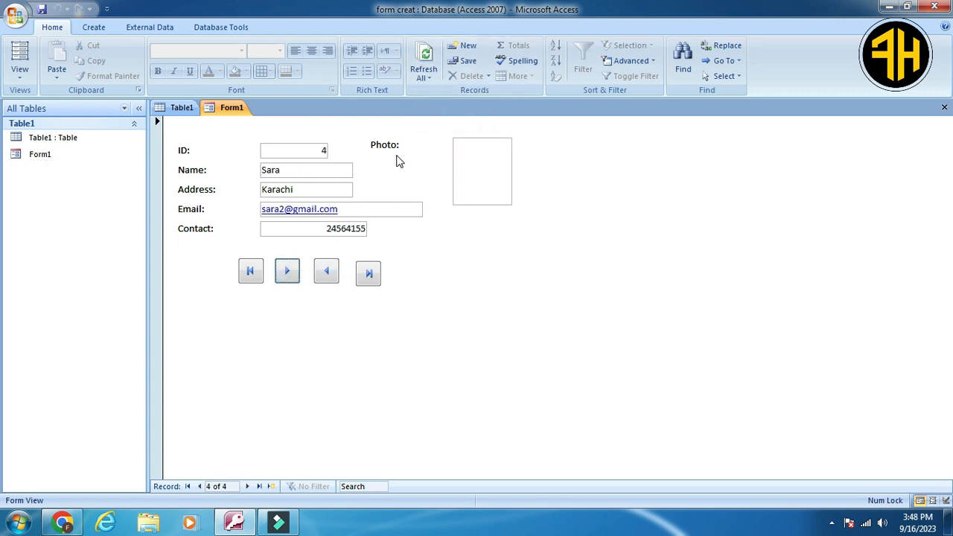